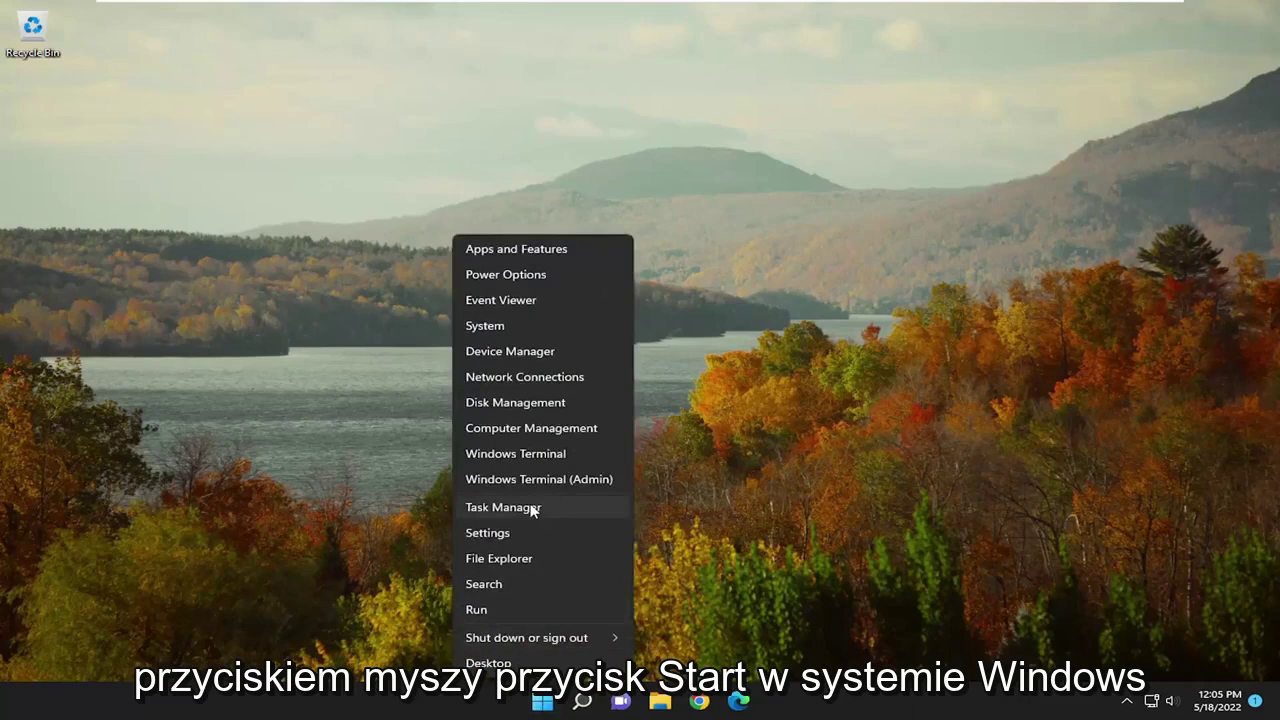
Show Task Manager's Startup apps, where only VMware Tools Core Service is enabled
{"action": "left_click", "coordinate": [515, 511]}
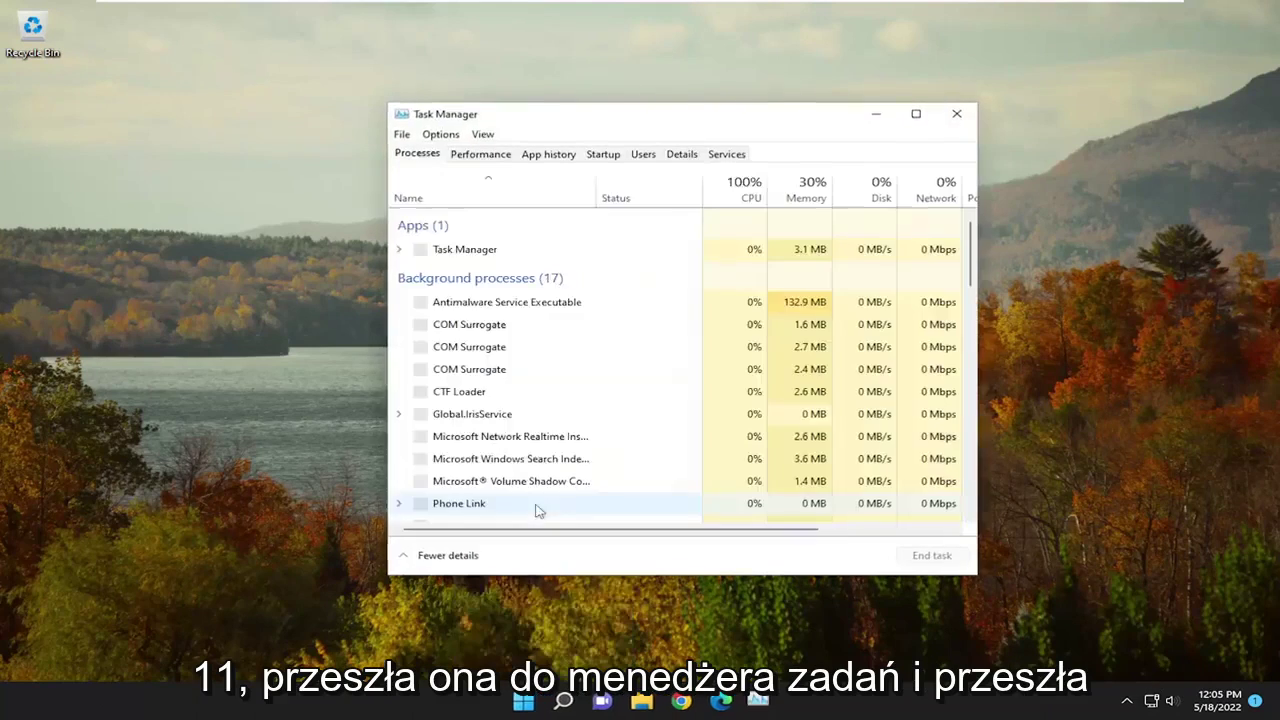
{"action": "left_click", "coordinate": [601, 158]}
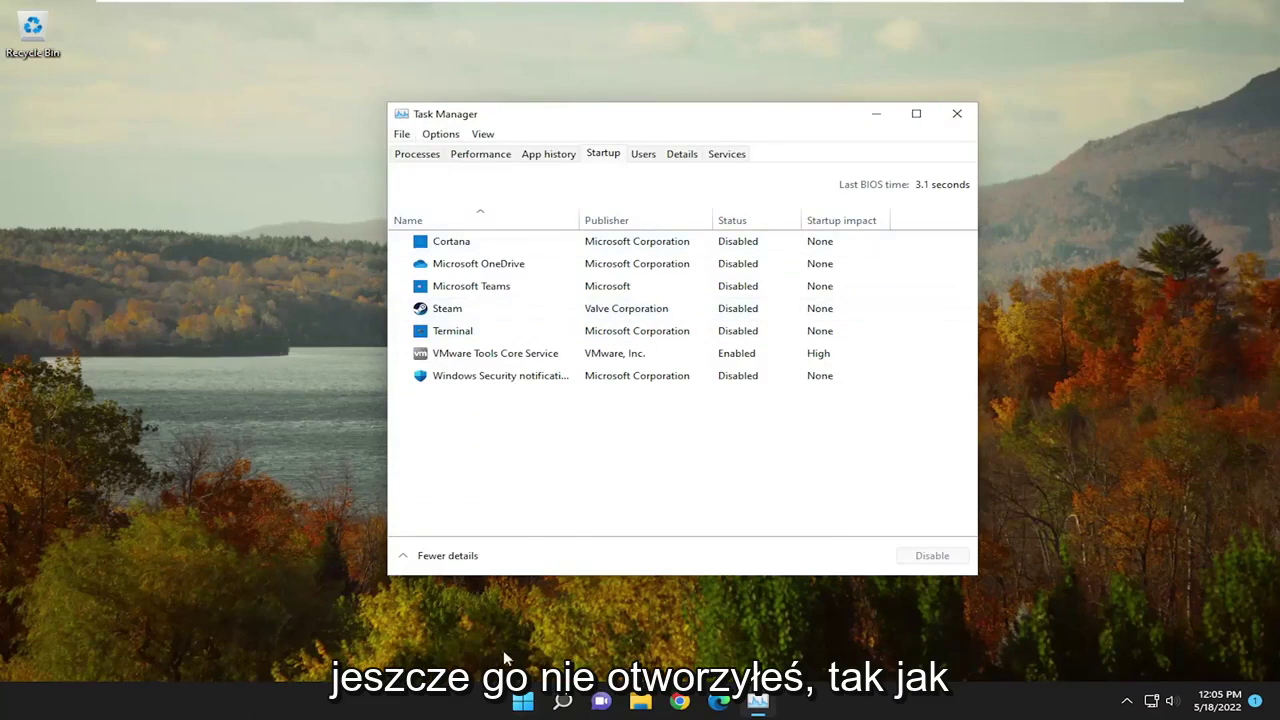
{"action": "right_click", "coordinate": [522, 702]}
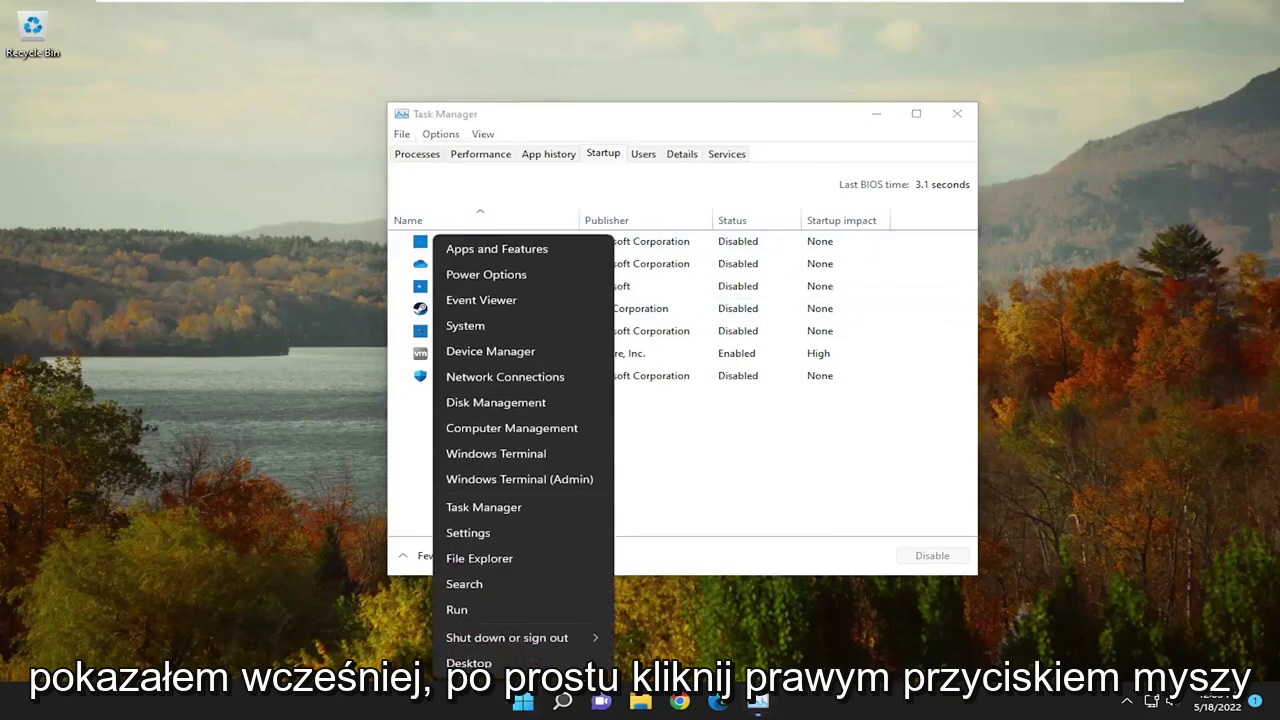
{"action": "left_click", "coordinate": [560, 71]}
{"action": "right_click", "coordinate": [232, 712]}
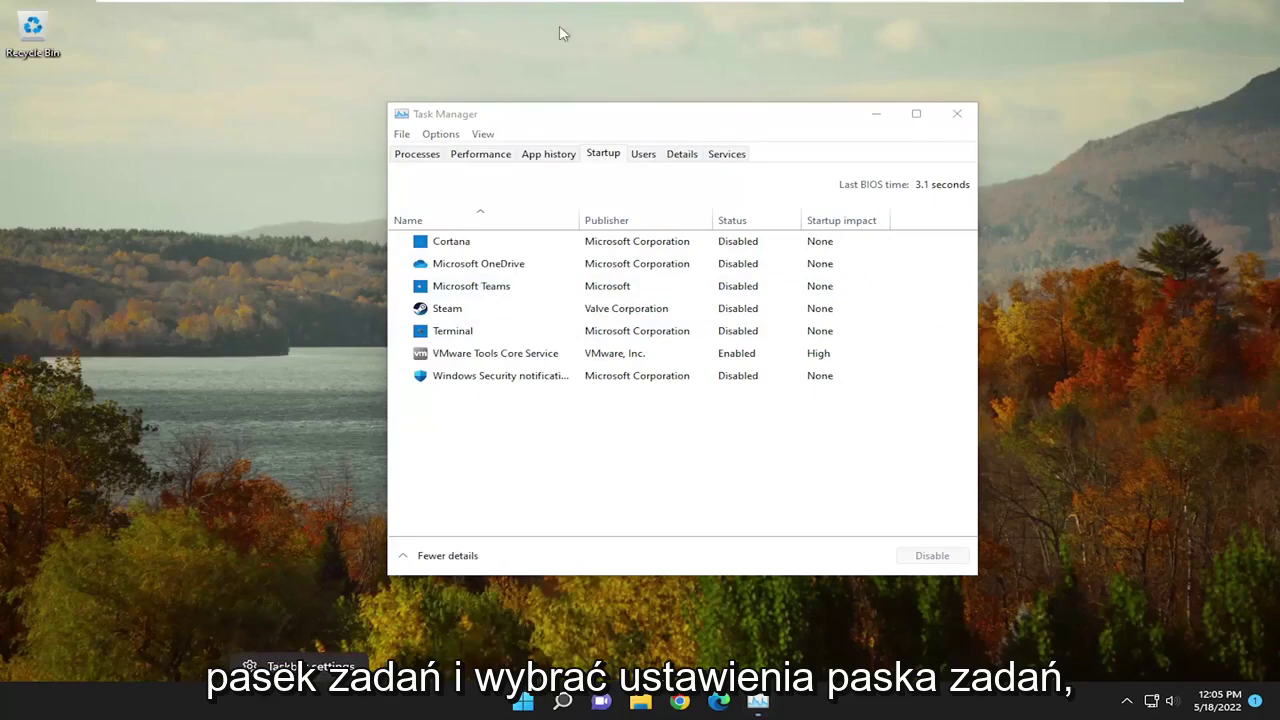
Locate the Windows Explorer process in the Processes list
{"action": "left_click", "coordinate": [417, 154]}
{"action": "scroll", "coordinate": [506, 371], "scroll_direction": "down", "scroll_amount": 1}
{"action": "scroll", "coordinate": [506, 375], "scroll_direction": "down", "scroll_amount": 2}
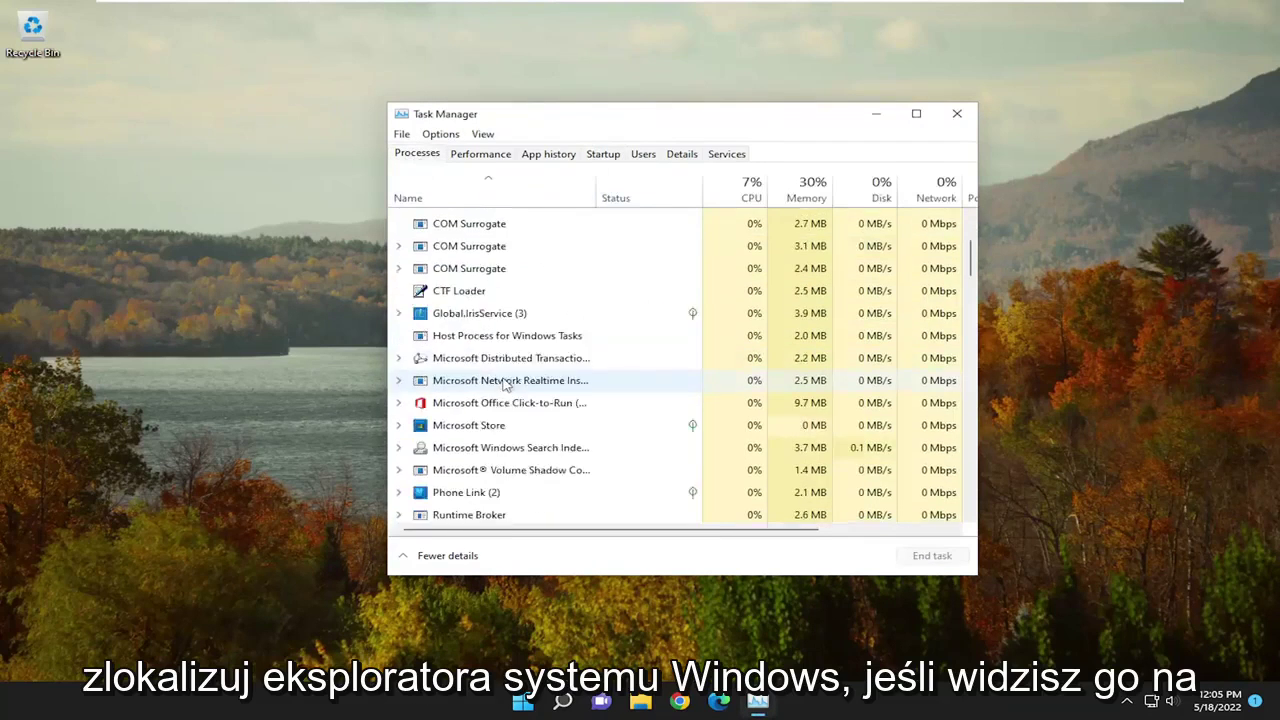
{"action": "scroll", "coordinate": [506, 380], "scroll_direction": "down", "scroll_amount": 2}
{"action": "scroll", "coordinate": [505, 391], "scroll_direction": "down", "scroll_amount": 2}
{"action": "scroll", "coordinate": [505, 391], "scroll_direction": "down", "scroll_amount": 2}
{"action": "scroll", "coordinate": [504, 395], "scroll_direction": "down", "scroll_amount": 2}
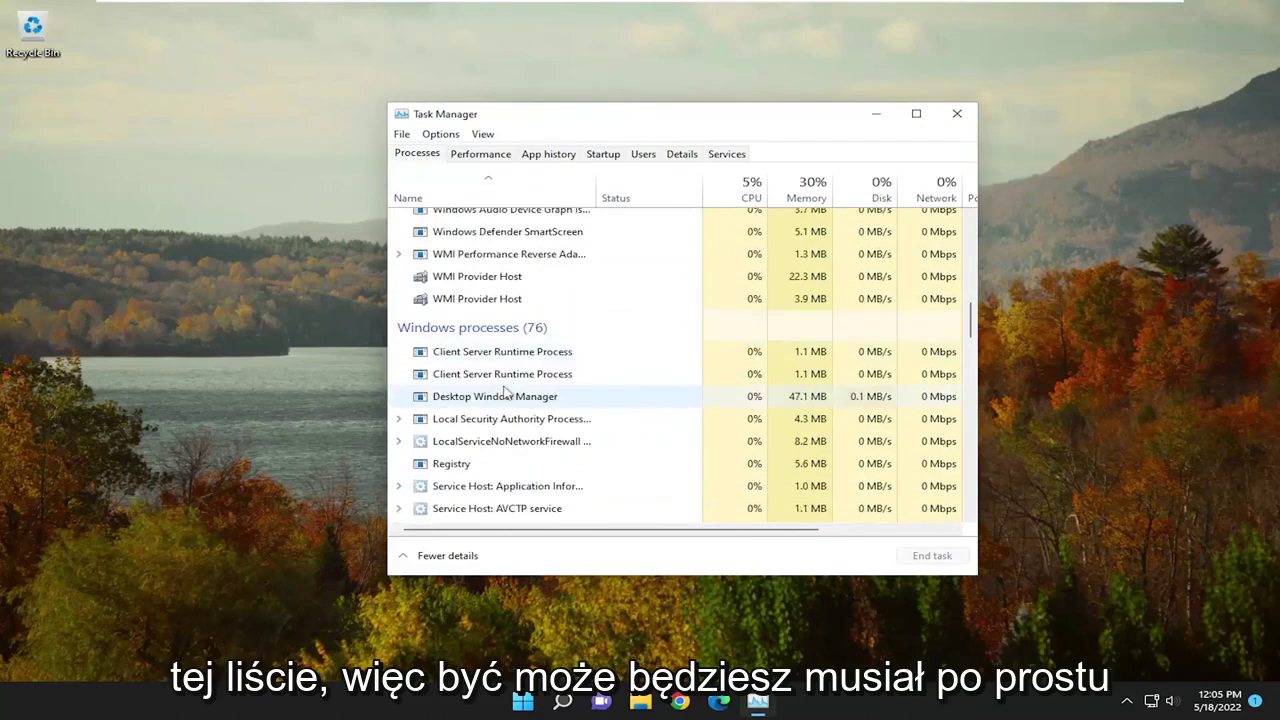
{"action": "scroll", "coordinate": [503, 400], "scroll_direction": "down", "scroll_amount": 2}
{"action": "scroll", "coordinate": [501, 412], "scroll_direction": "down", "scroll_amount": 2}
{"action": "left_click", "coordinate": [500, 417]}
{"action": "key", "text": "w"}
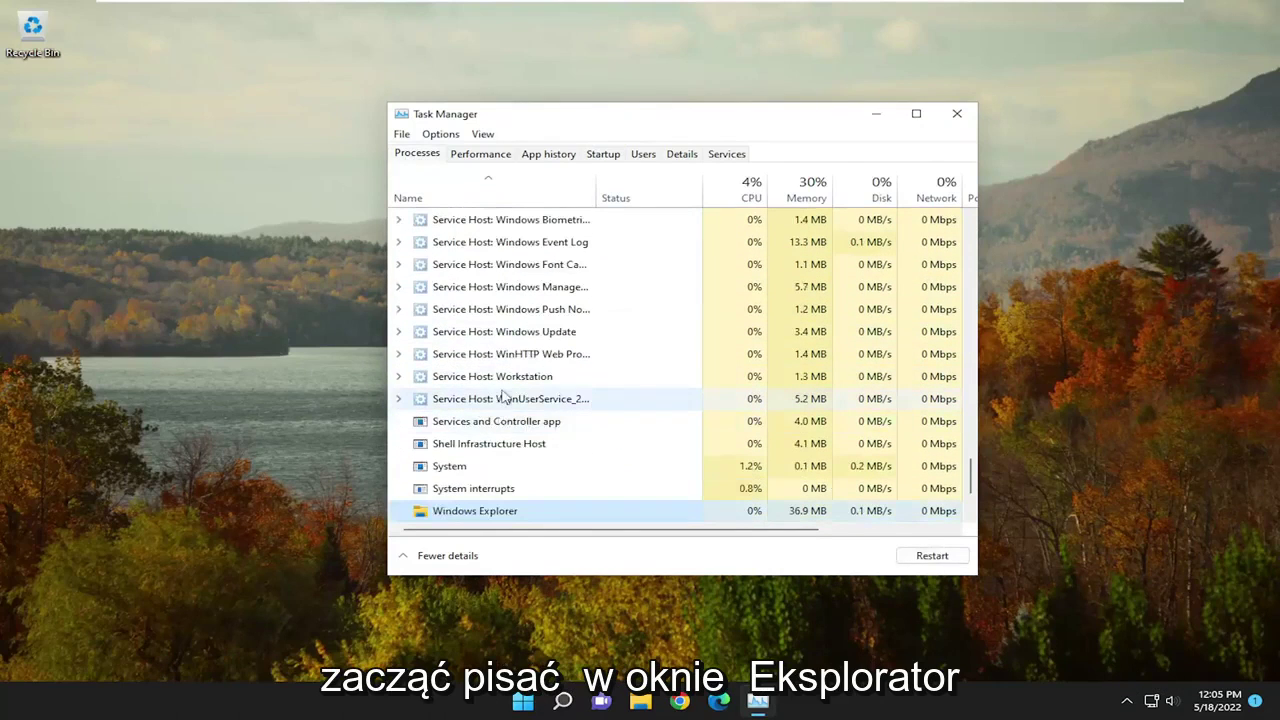
Restart Windows Explorer and return to the Startup apps list
{"action": "scroll", "coordinate": [500, 410], "scroll_direction": "down", "scroll_amount": 3}
{"action": "right_click", "coordinate": [440, 443]}
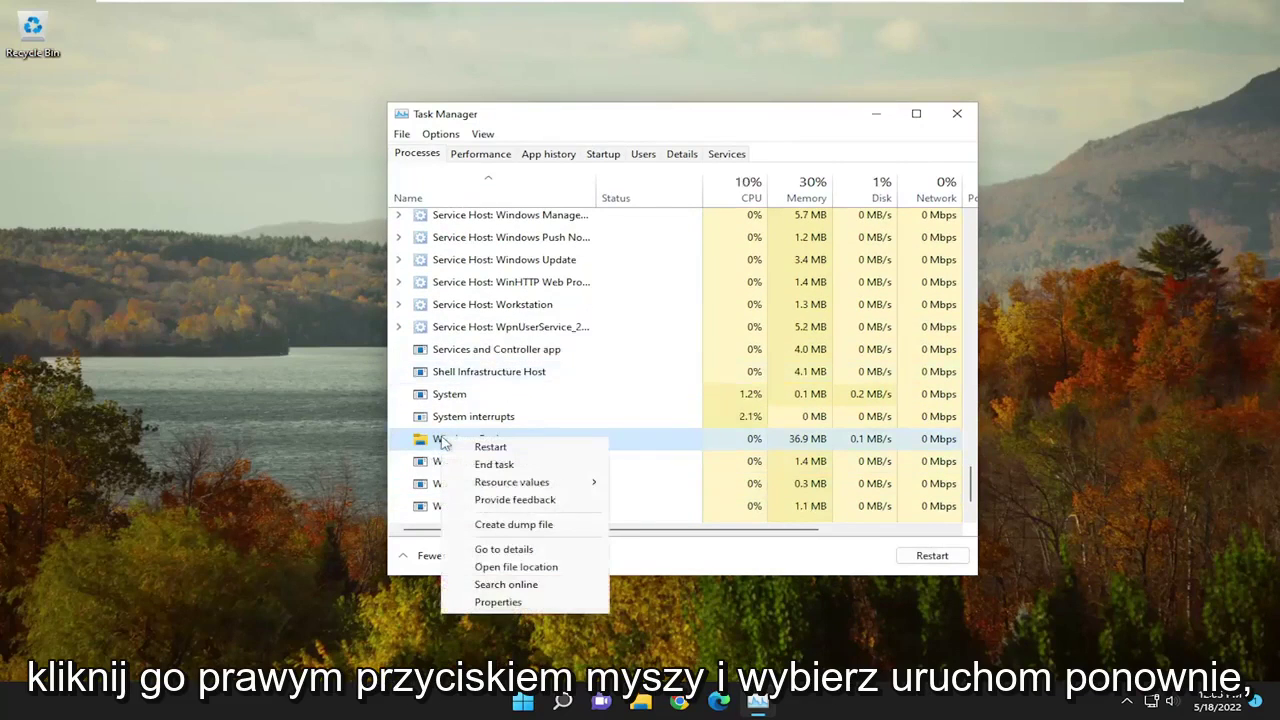
{"action": "left_click", "coordinate": [491, 448]}
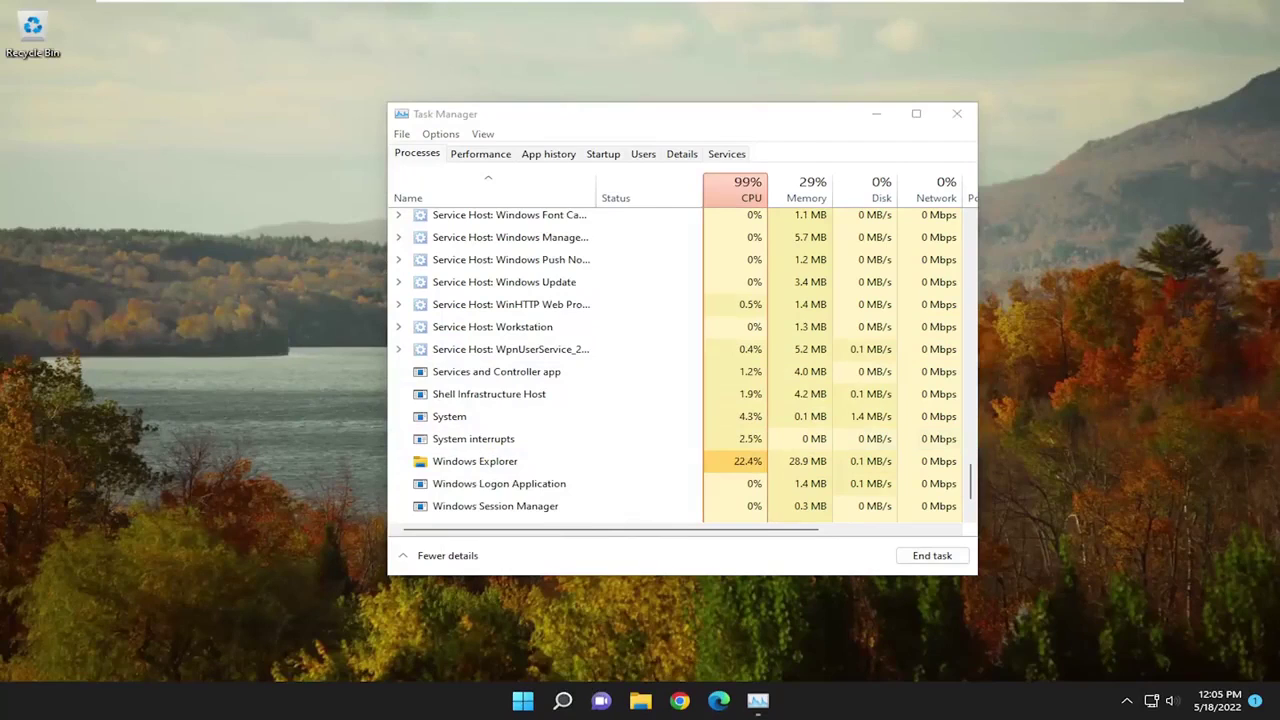
{"action": "left_click", "coordinate": [617, 158]}
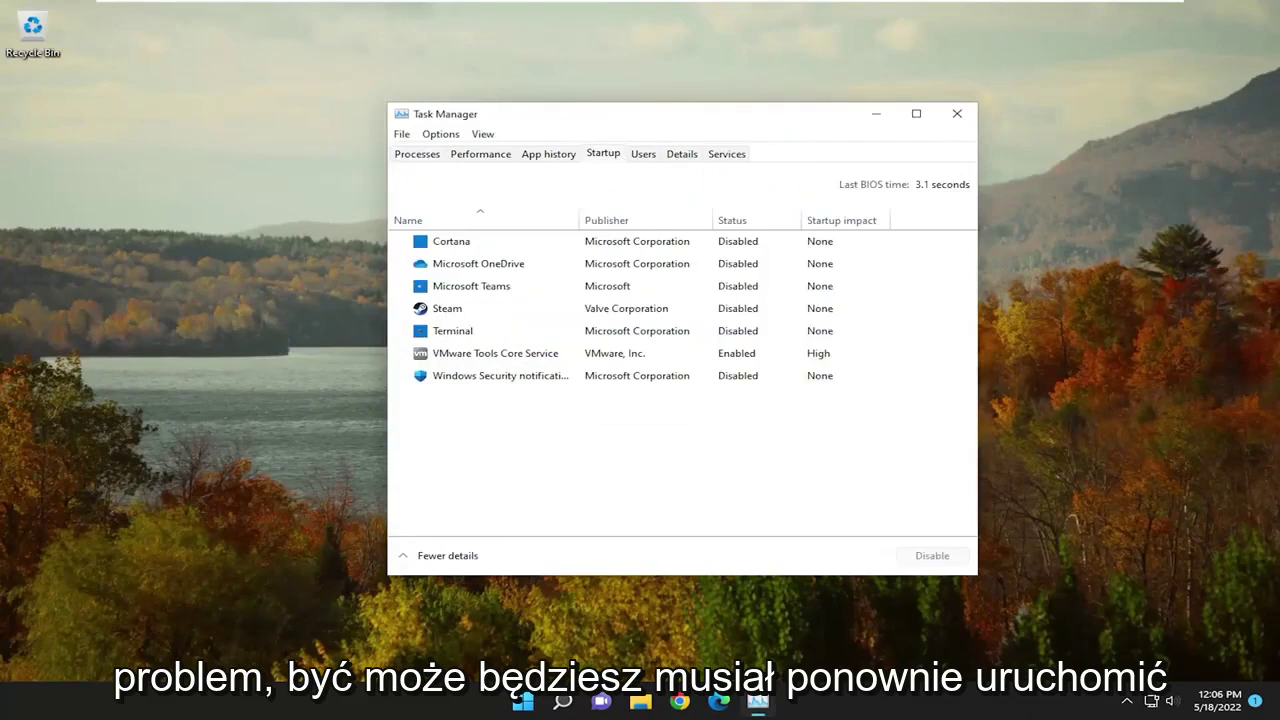
Close Task Manager and restart Windows from the Start button's quick menu
{"action": "left_click", "coordinate": [957, 113]}
{"action": "right_click", "coordinate": [541, 703]}
{"action": "mouse_move", "coordinate": [527, 637]}
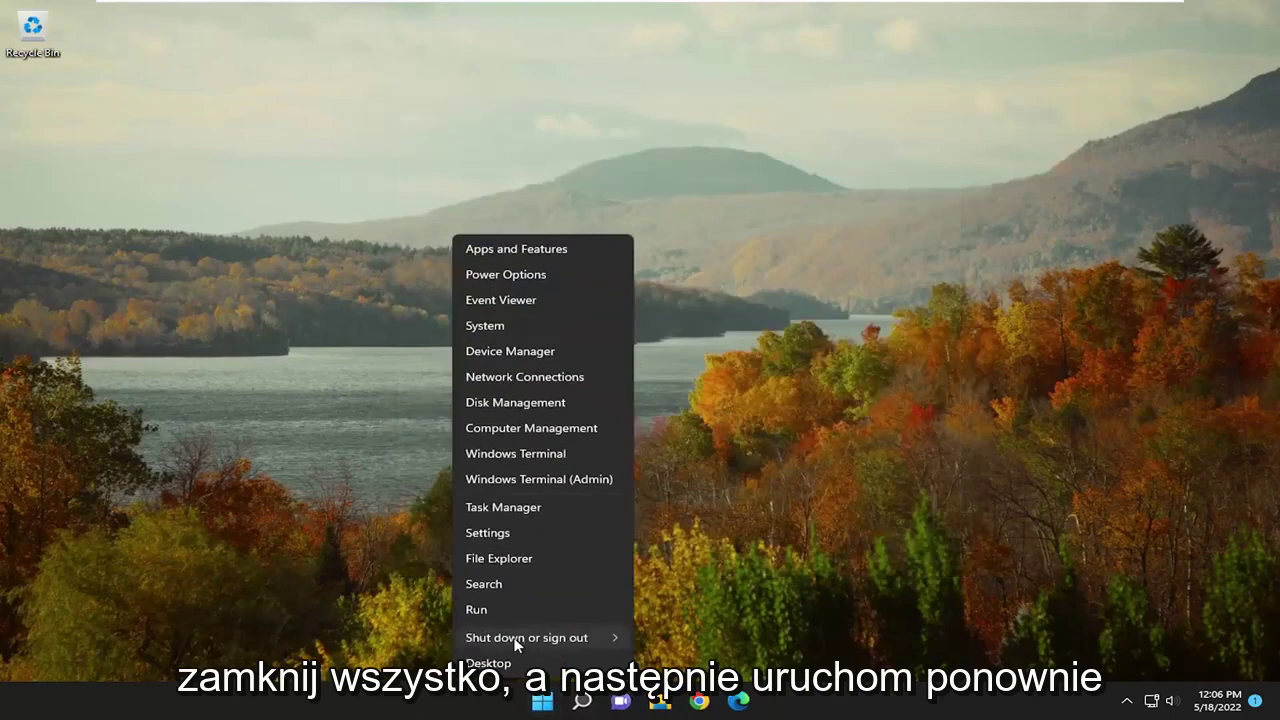
{"action": "left_click", "coordinate": [664, 667]}
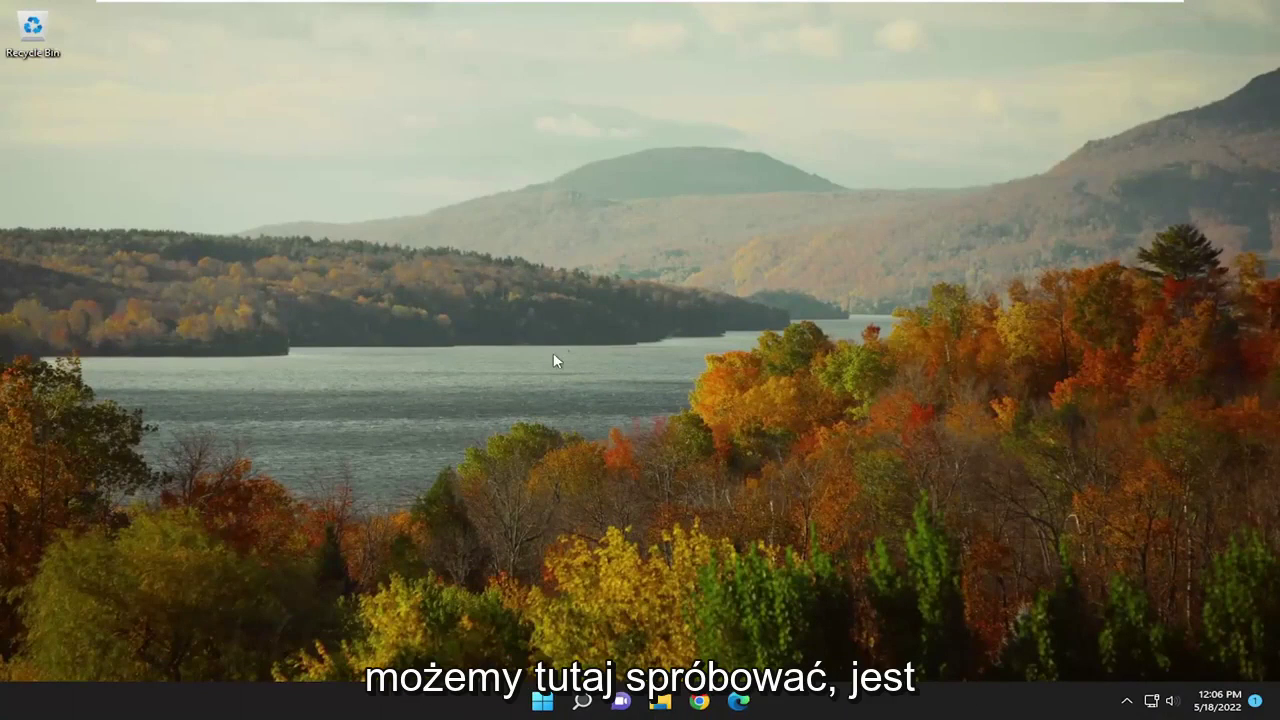
Search 'cmd' and run Command Prompt as administrator, accepting the UAC prompt
{"action": "left_click", "coordinate": [581, 700]}
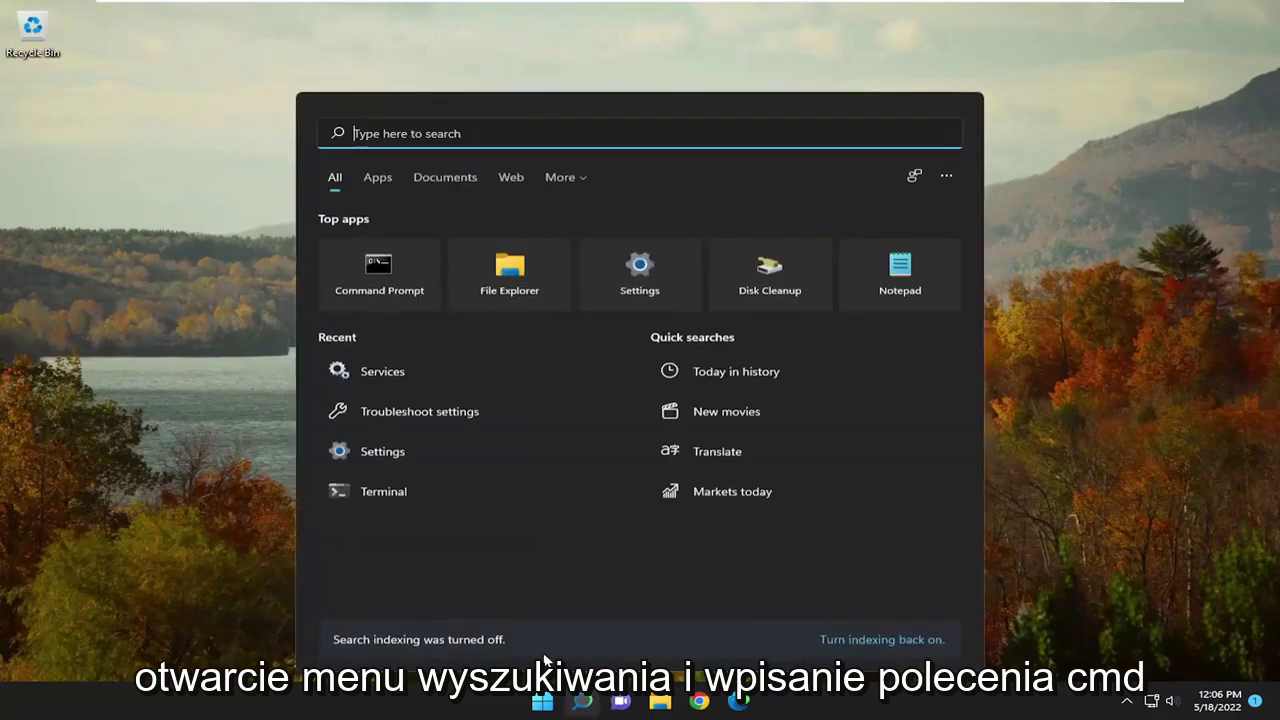
{"action": "type", "text": "cmd"}
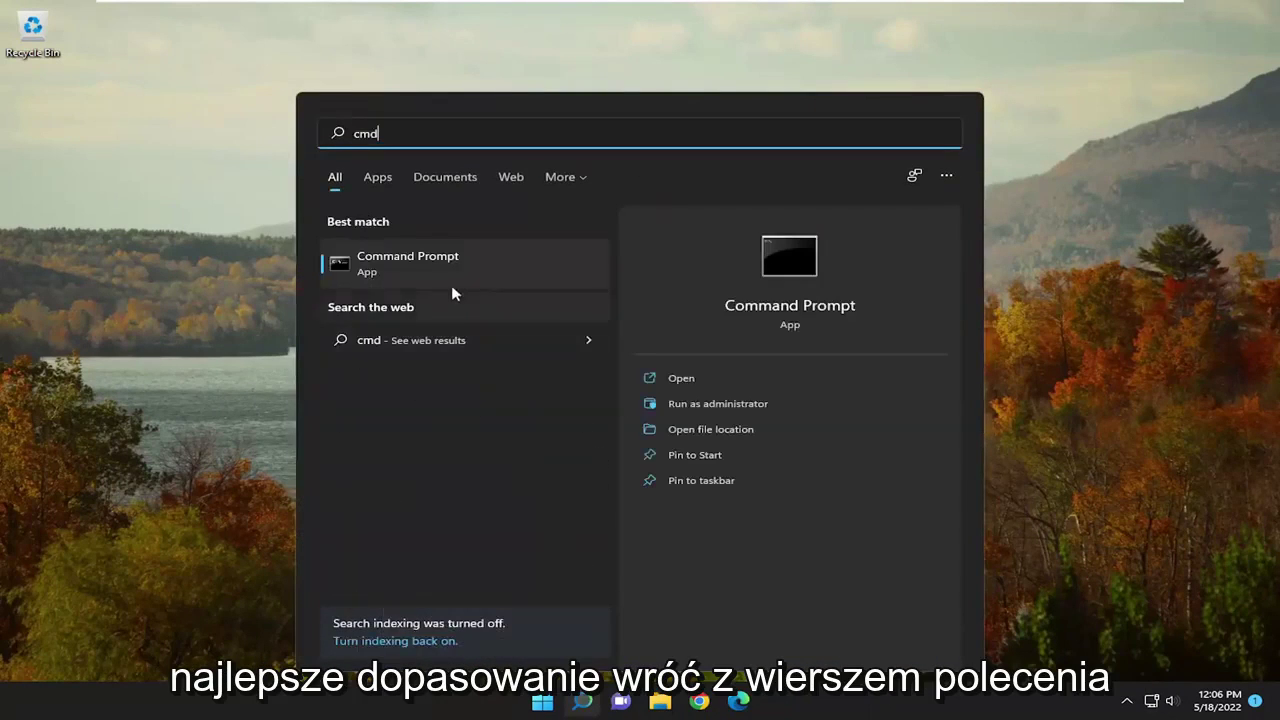
{"action": "right_click", "coordinate": [396, 268]}
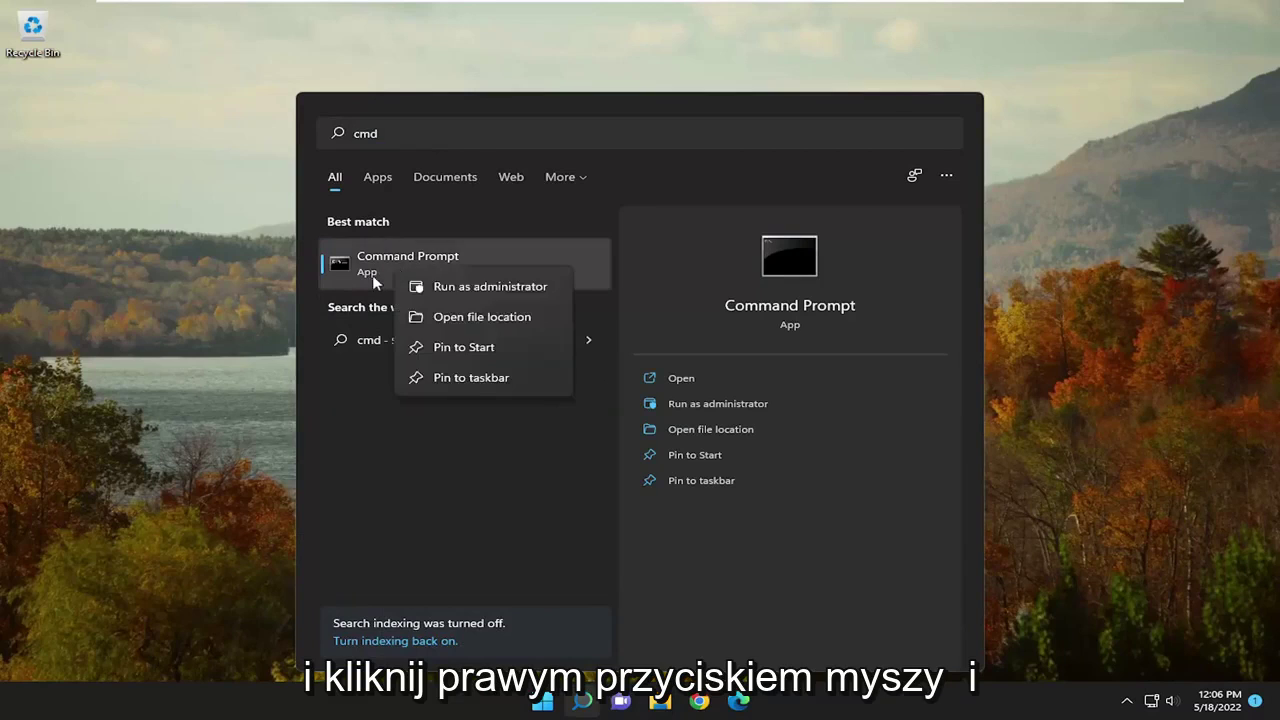
{"action": "left_click", "coordinate": [477, 287]}
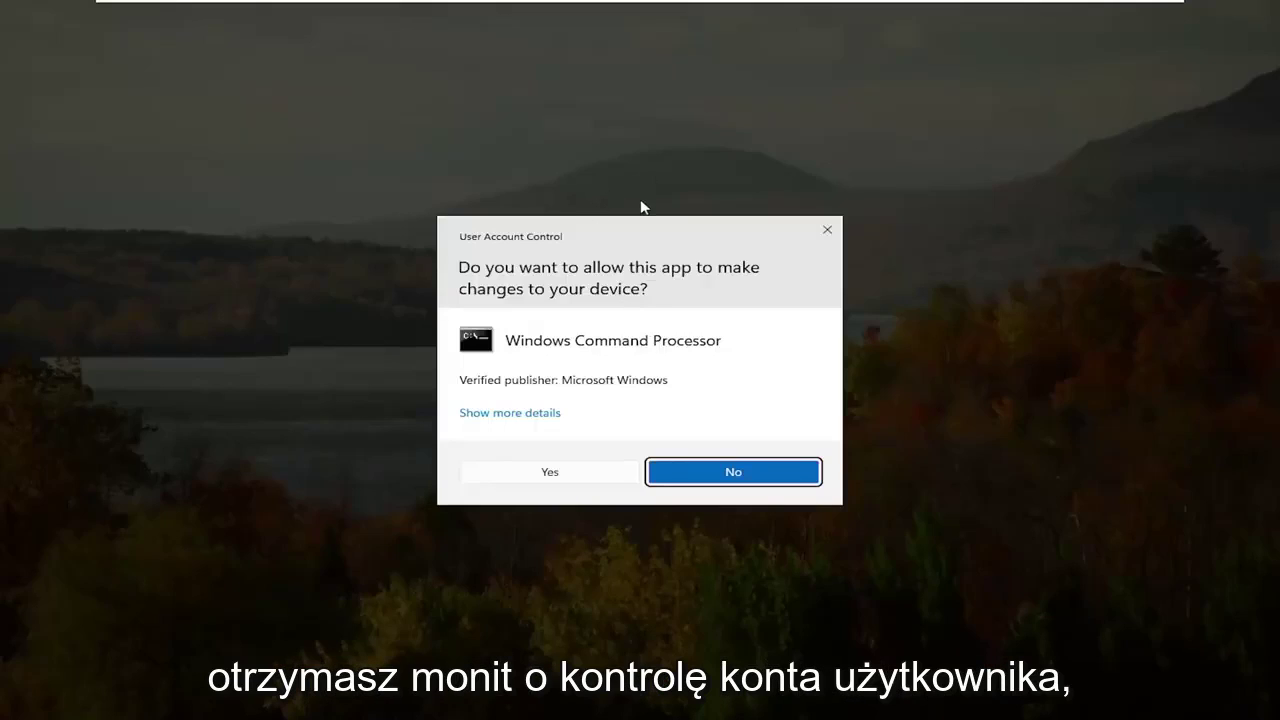
{"action": "left_click", "coordinate": [547, 477]}
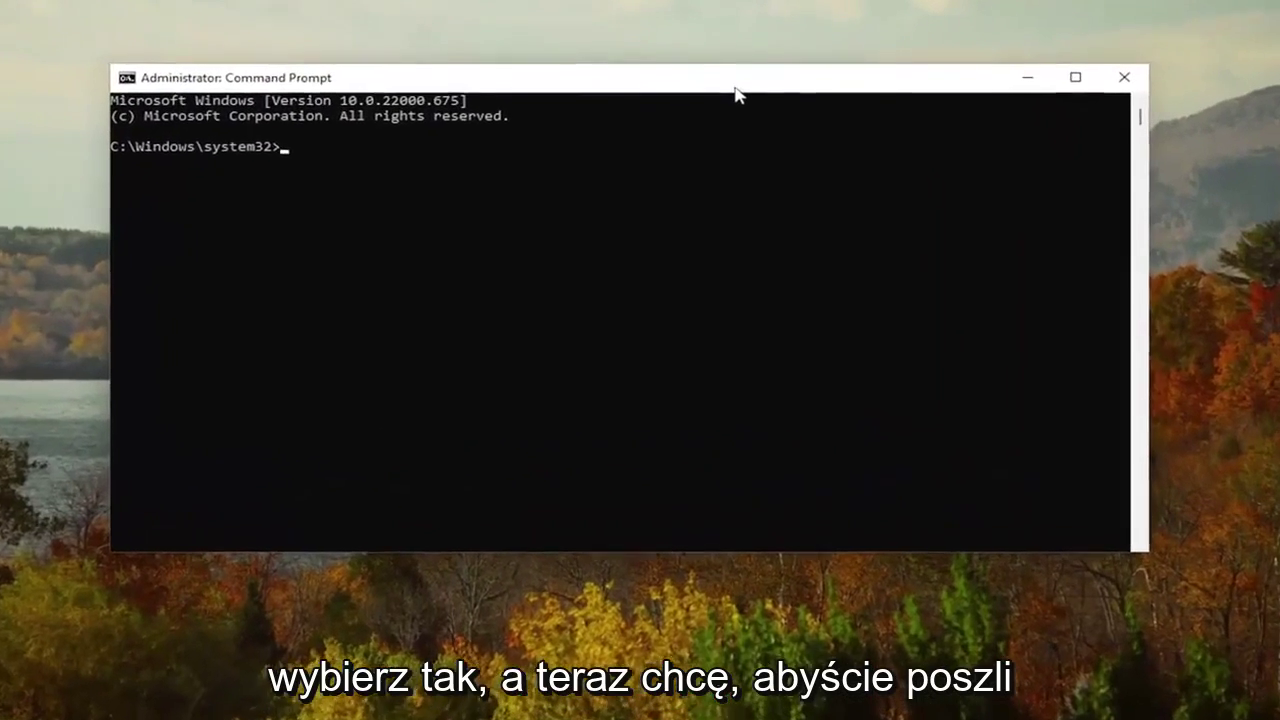
Run sfc /scannow in the administrator Command Prompt
{"action": "type", "text": "sfc "}
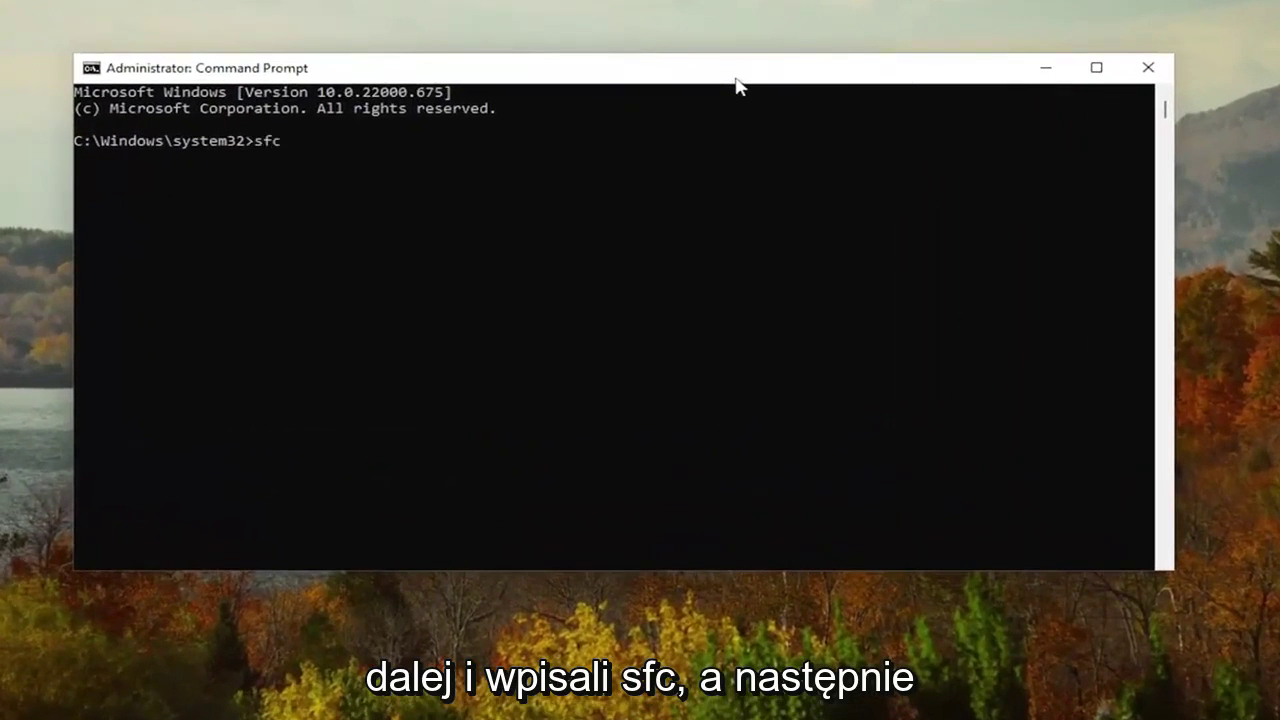
{"action": "type", "text": "/scan"}
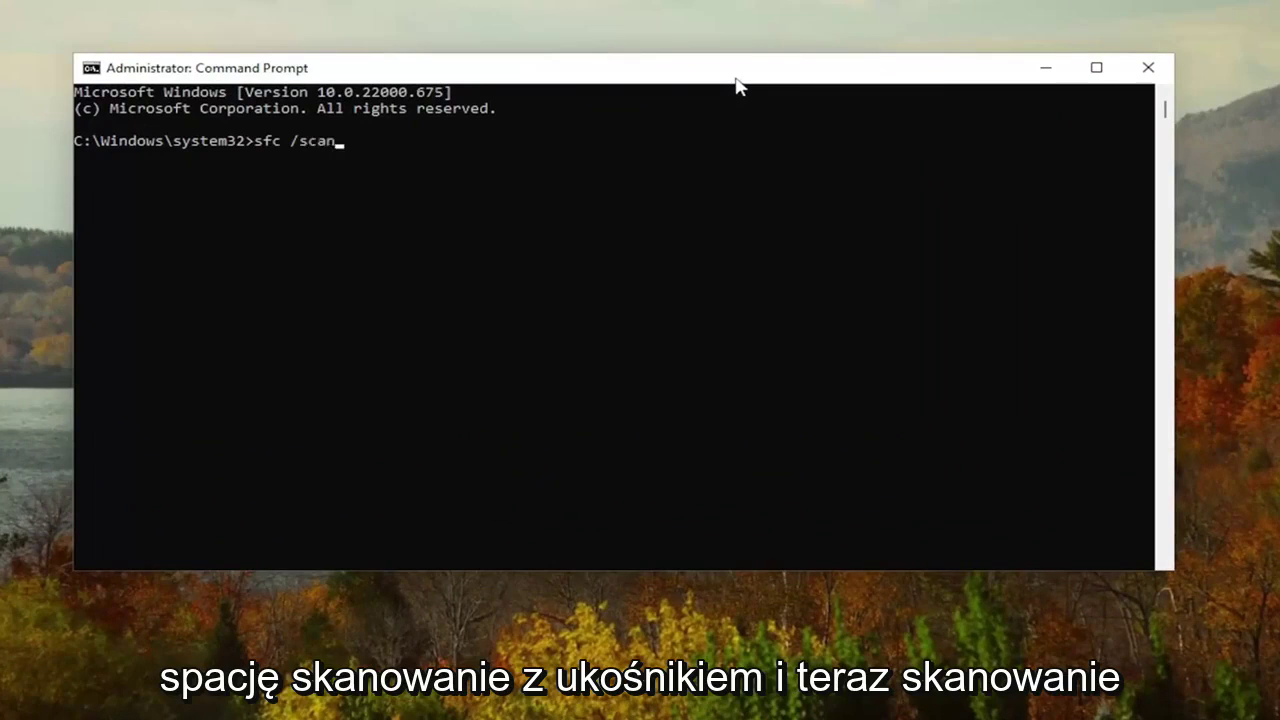
{"action": "type", "text": "now"}
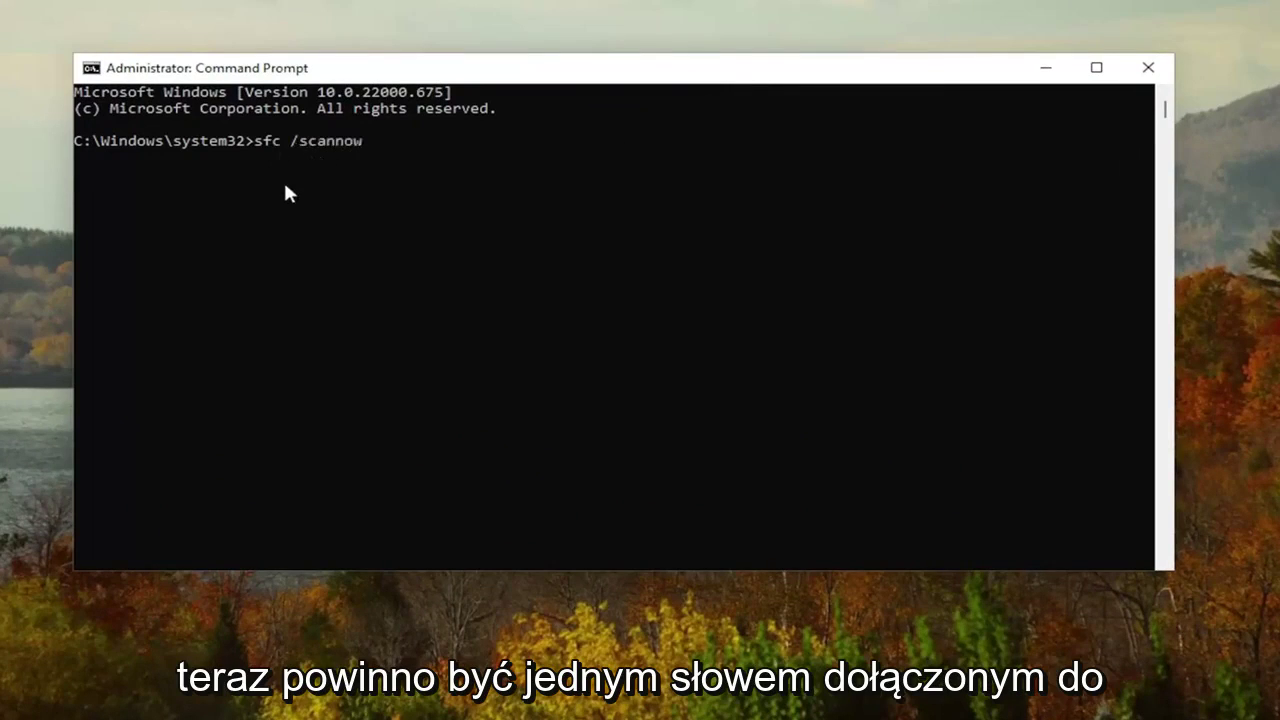
{"action": "key", "text": "Return"}
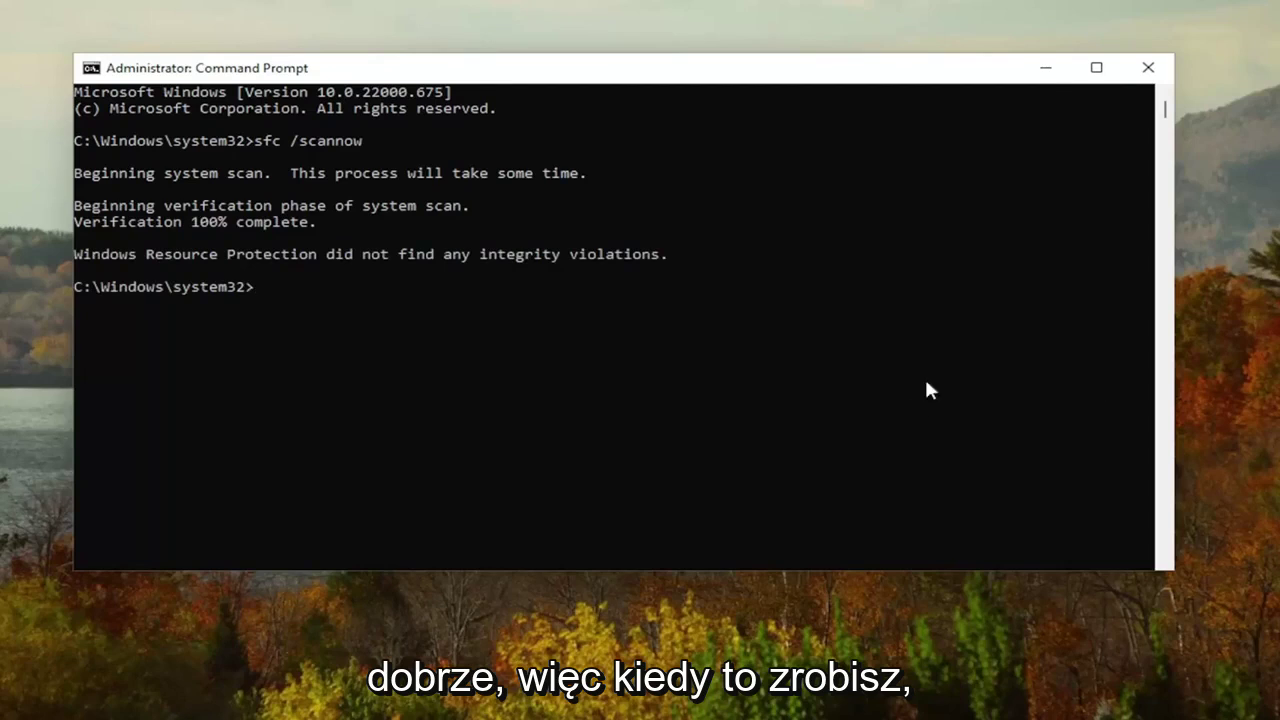
Close Command Prompt and bring up the Start button's quick menu to restart
{"action": "left_click", "coordinate": [1134, 74]}
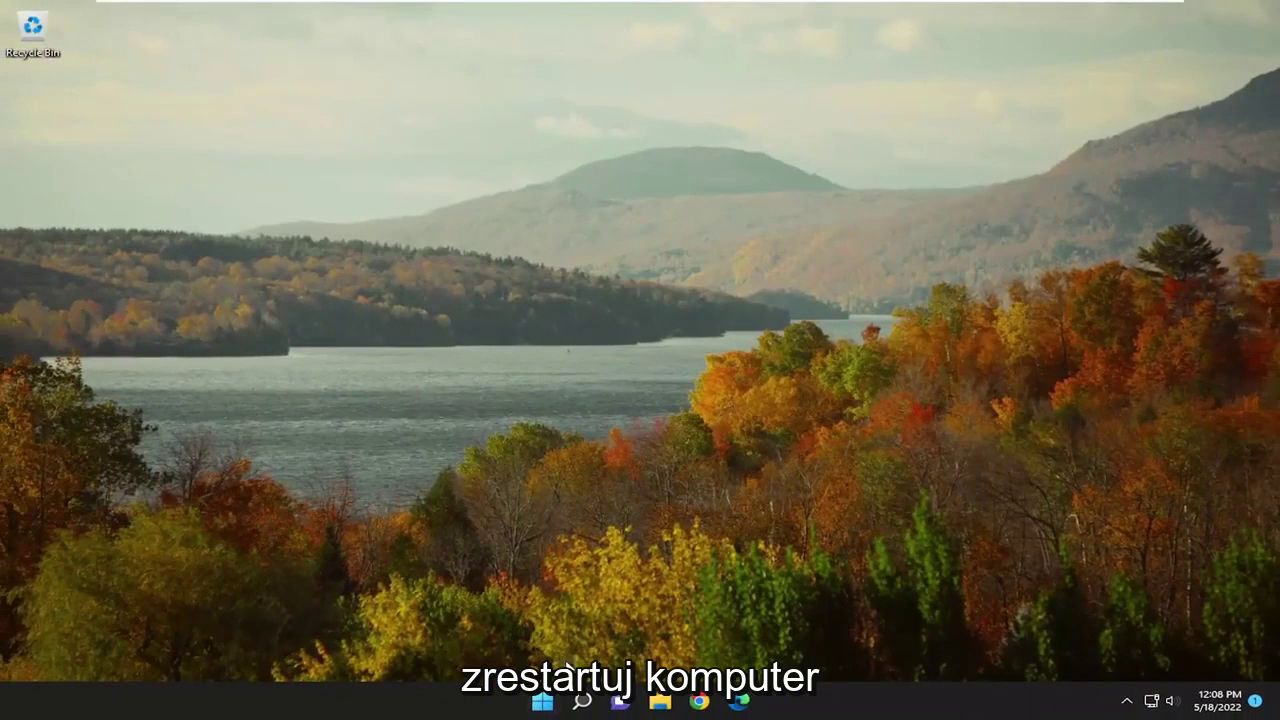
{"action": "right_click", "coordinate": [547, 703]}
{"action": "mouse_move", "coordinate": [527, 638]}
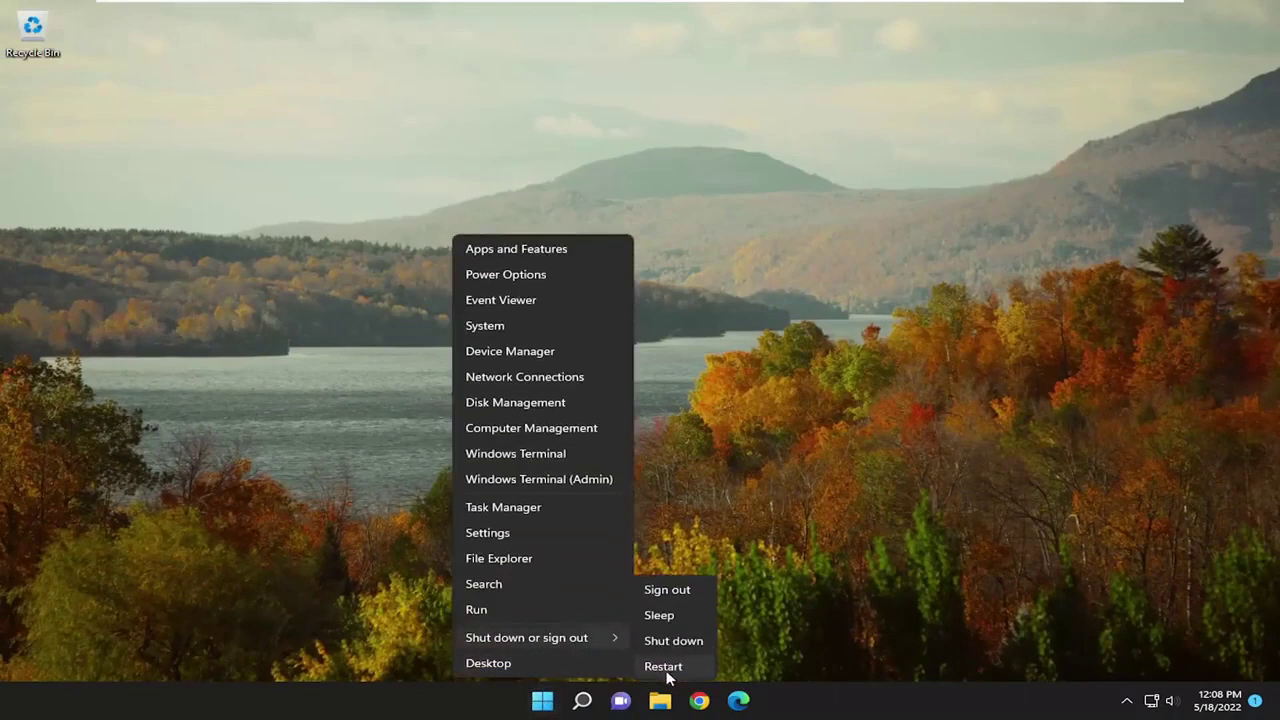